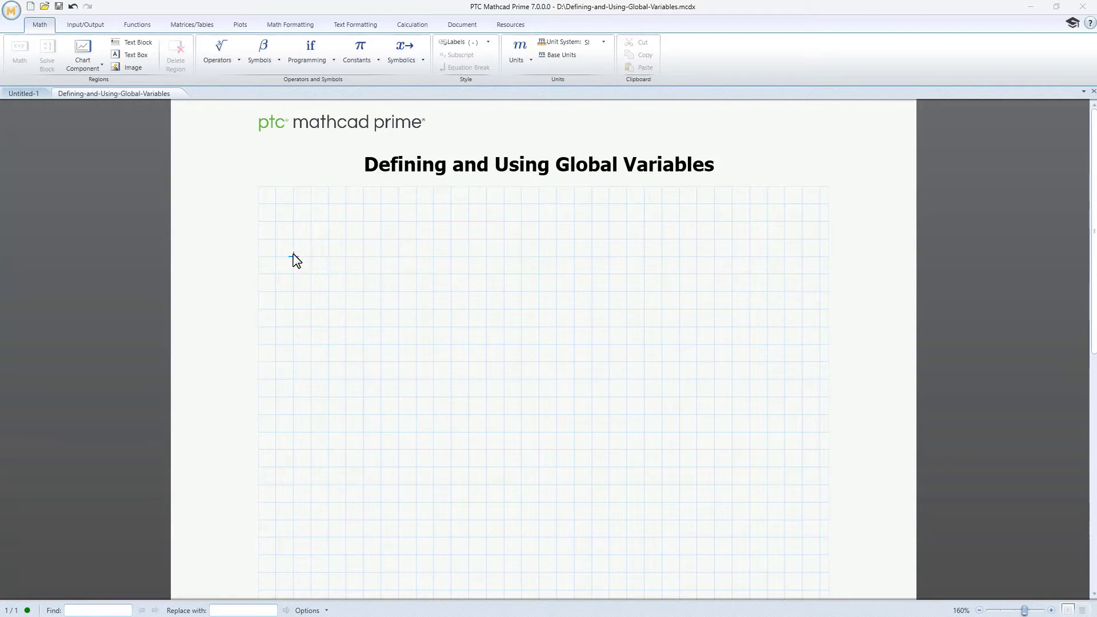
- Enter the global definition x ≡ 3 beneath the worksheet title using the Global Definition operator
click(294, 260)
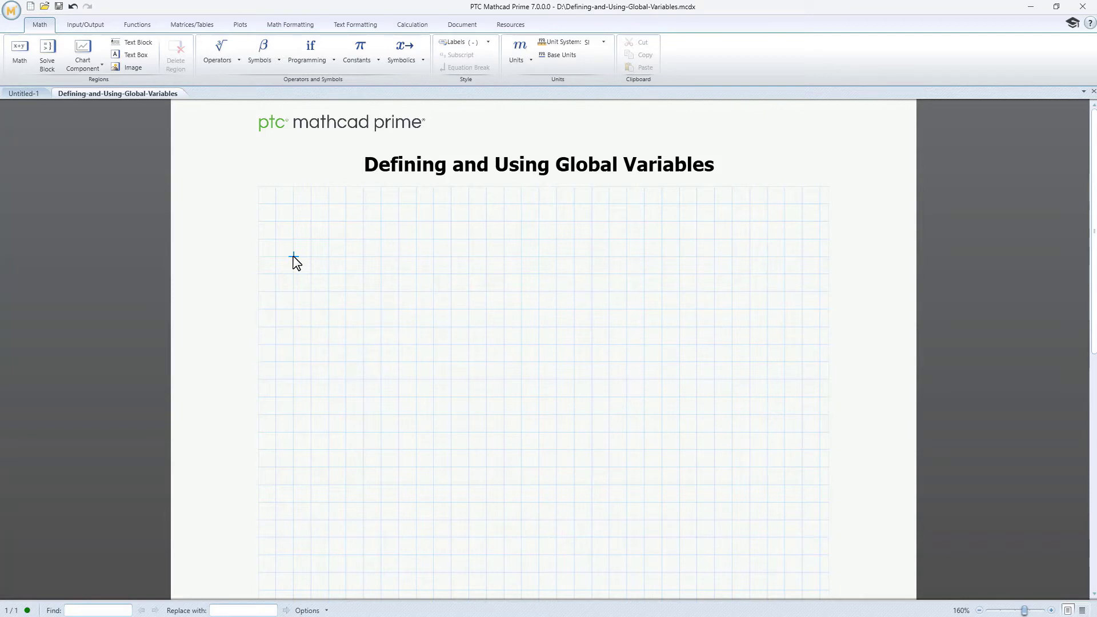
text(x)
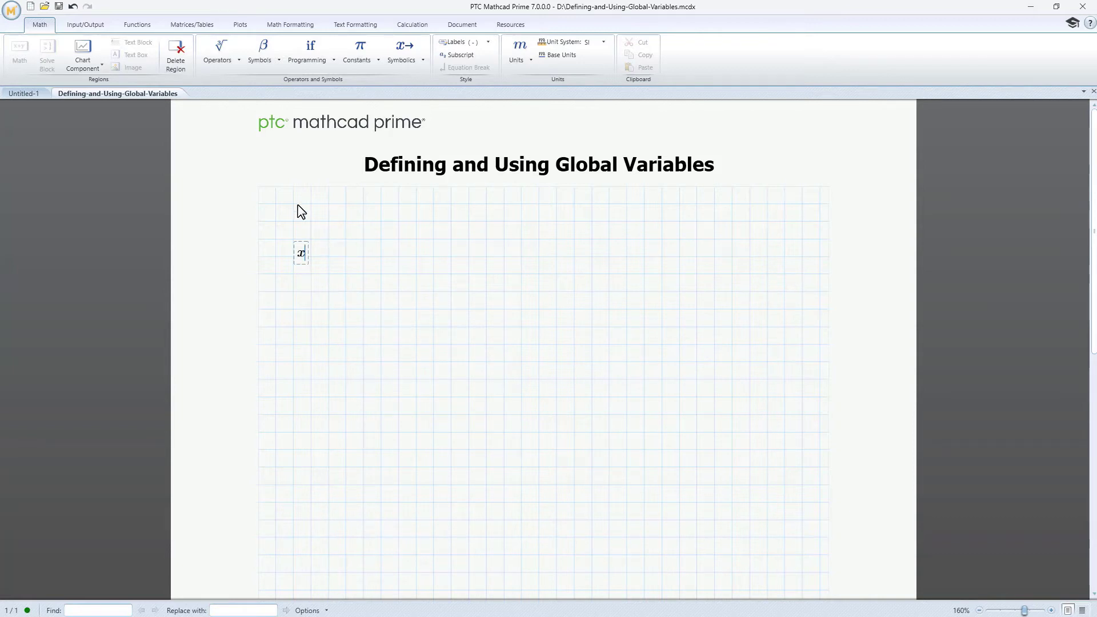
click(239, 63)
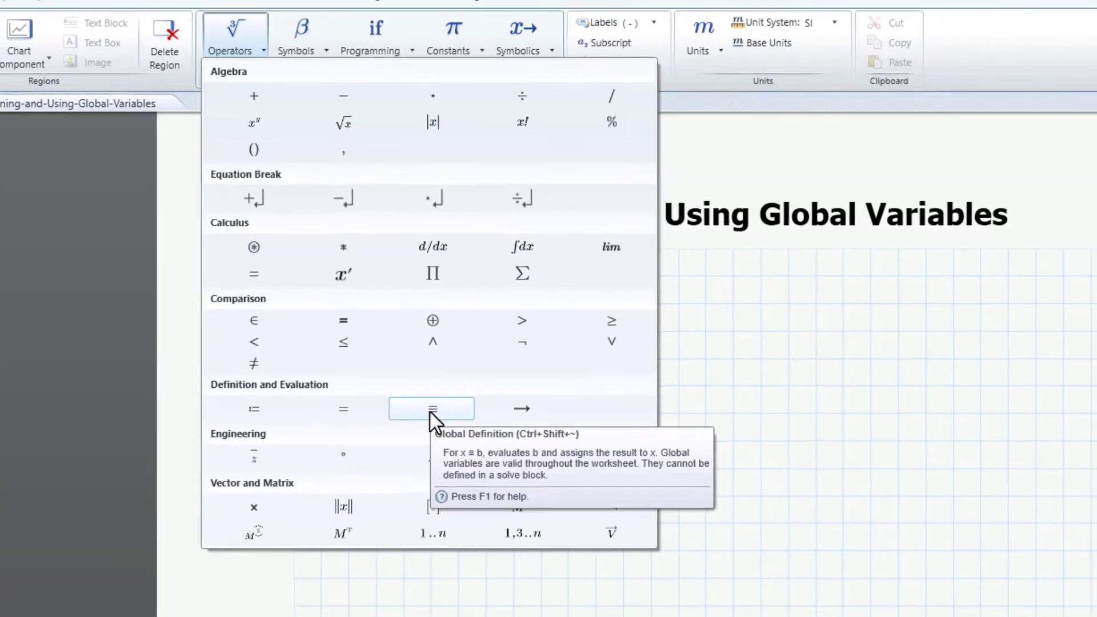
click(442, 423)
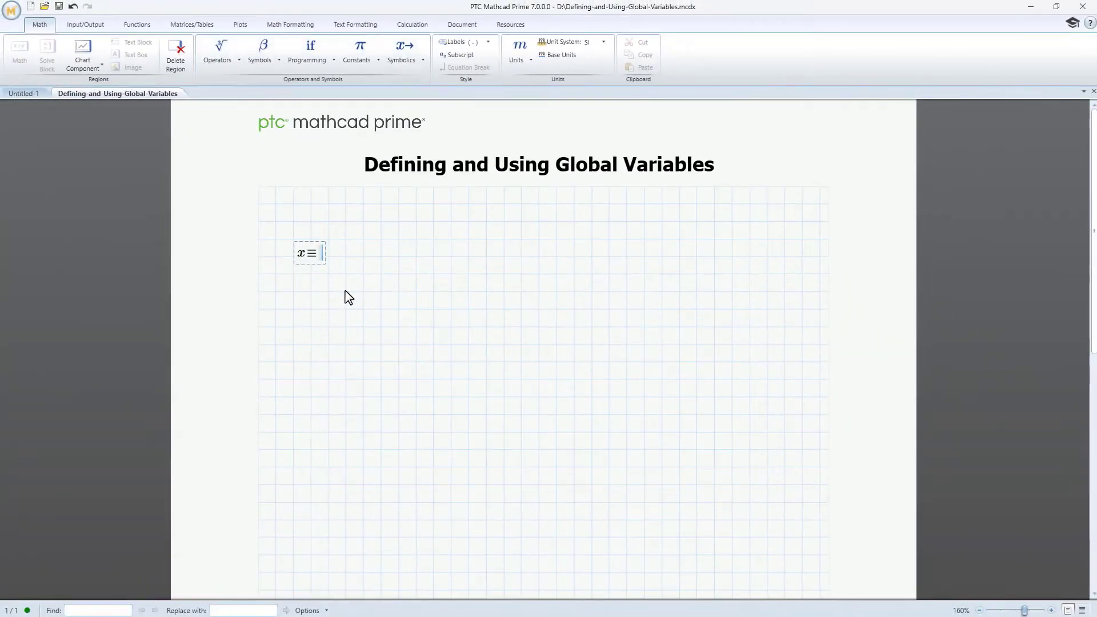
text(3)
key(Return)
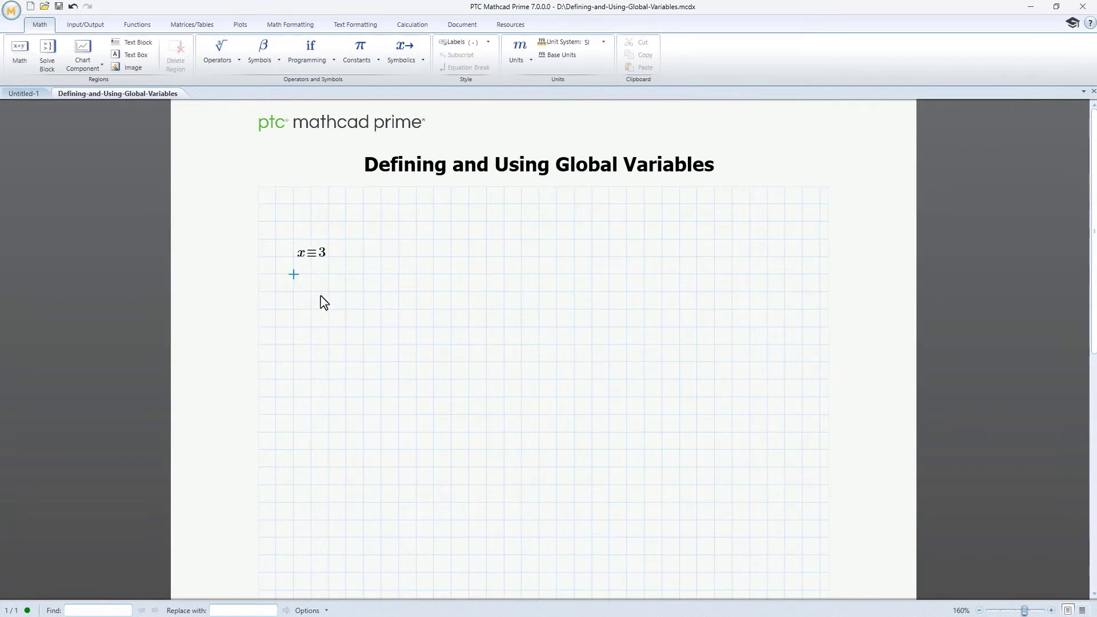
- Evaluate x below its definition so the result reads x = 3
click(294, 303)
text(x=3)
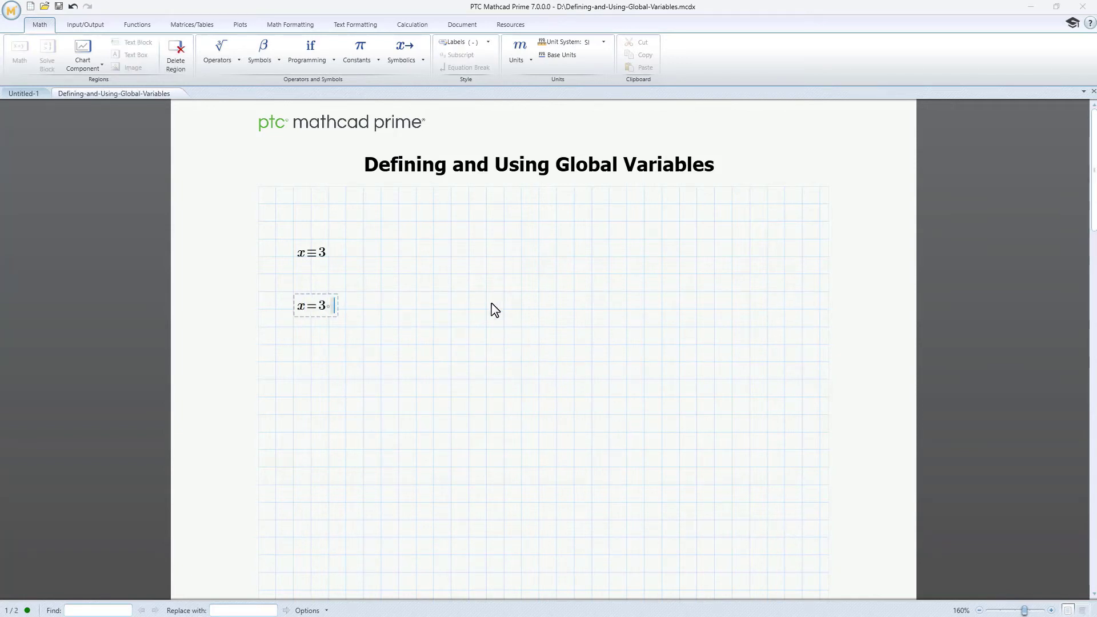
click(318, 251)
drag(318, 251, 908, 260)
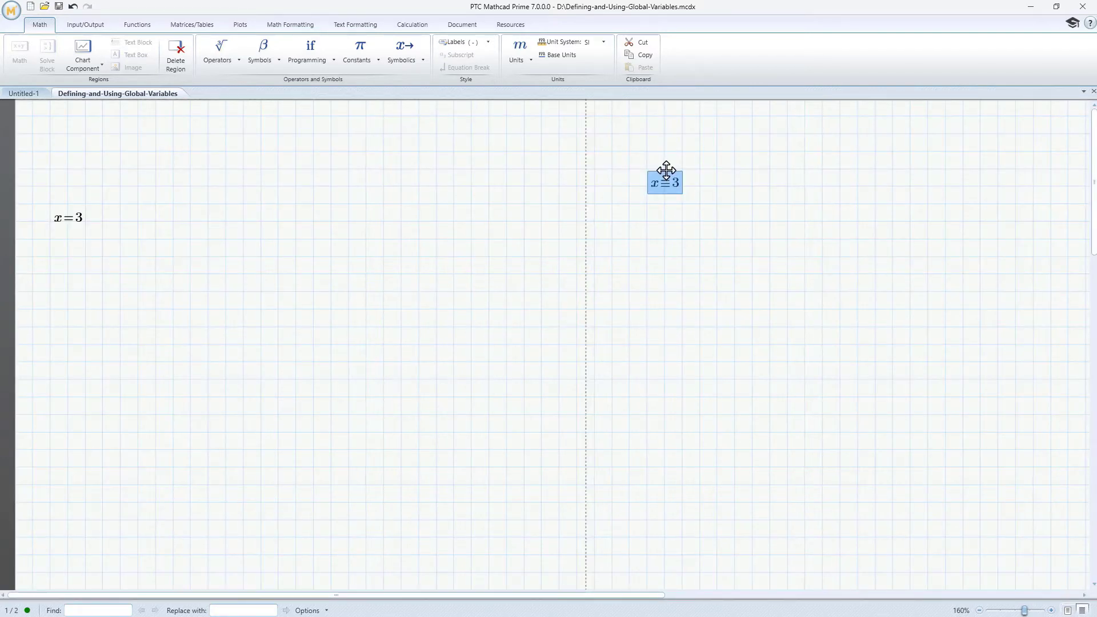
drag(666, 170, 66, 154)
click(1067, 610)
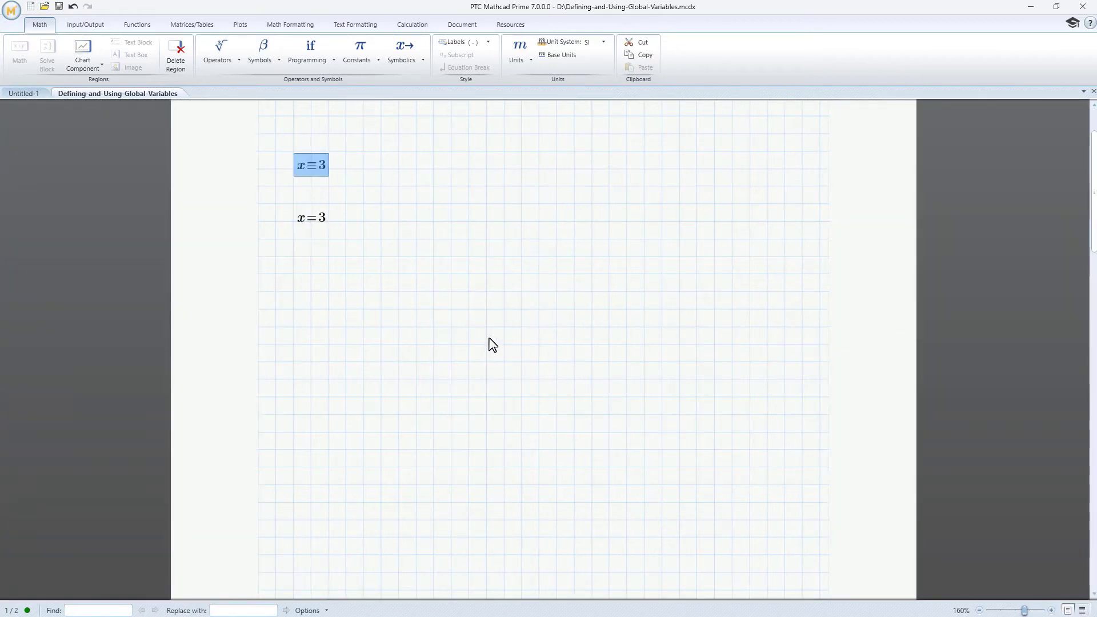
- Delete x ≡ 3 and globally define x ≡ 4 near the top of page 2
key(Delete)
scroll(485, 396, down, 5)
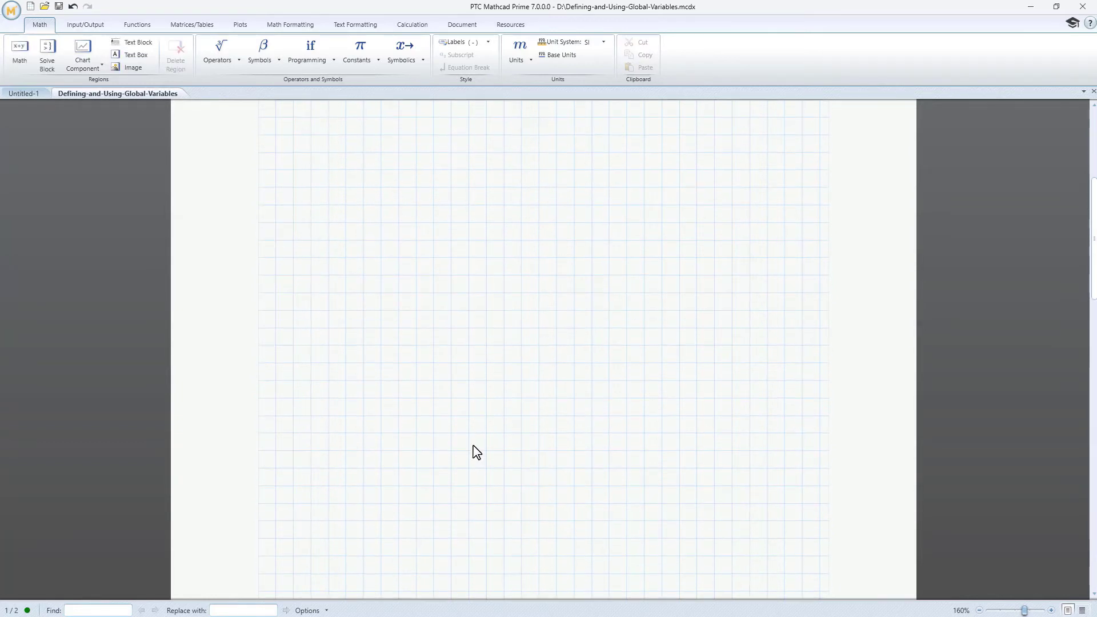
scroll(465, 458, down, 6)
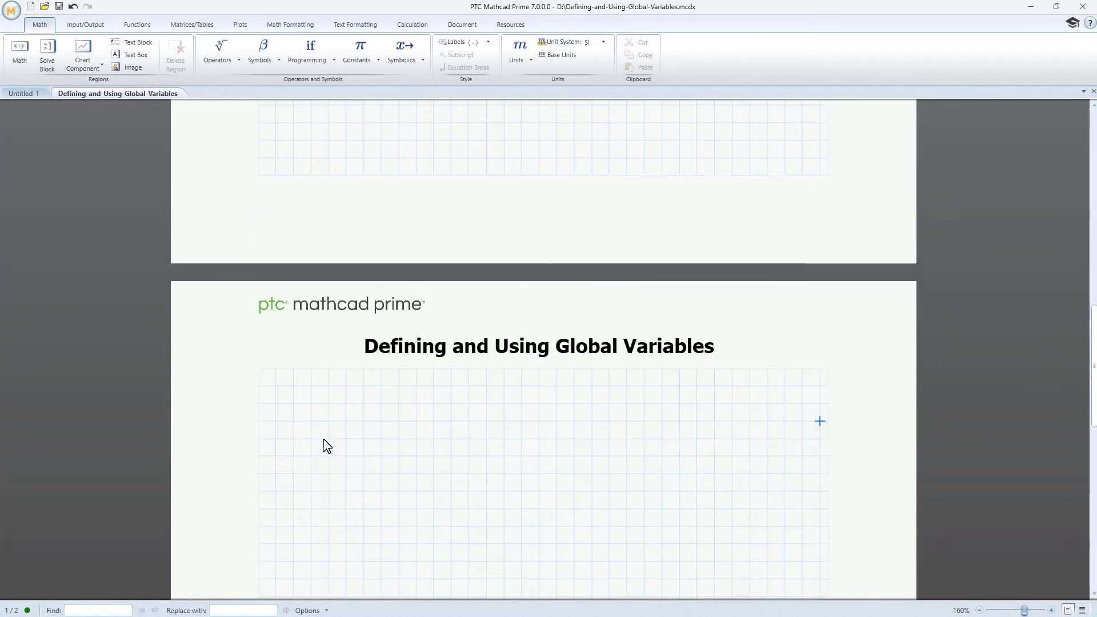
click(325, 440)
text(x)
text(~)
text(4)
key(Return)
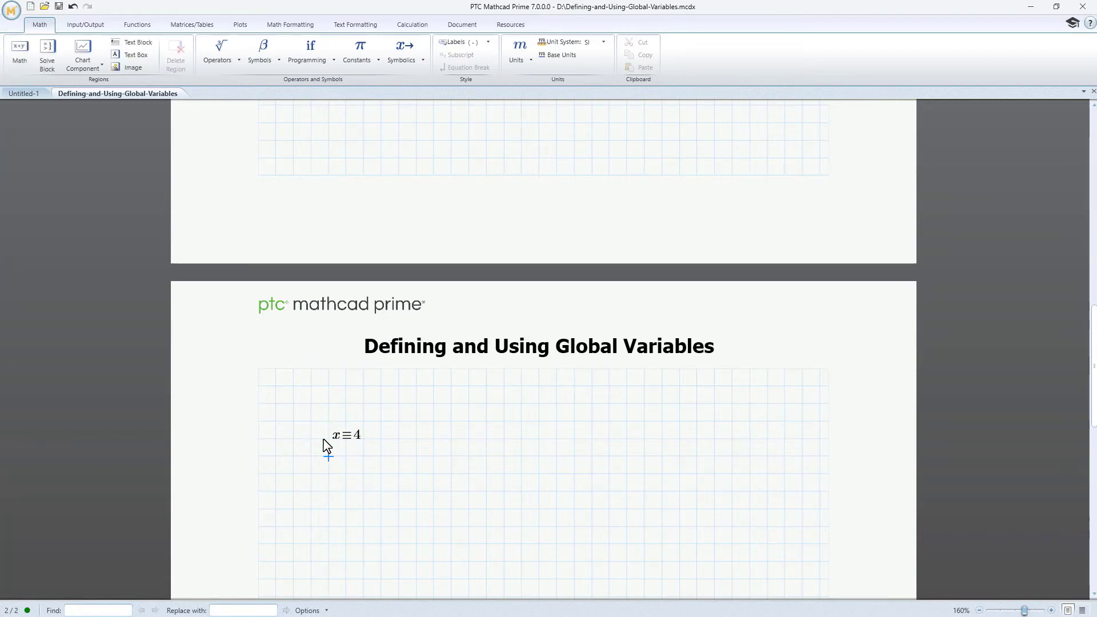
scroll(460, 411, up, 4)
scroll(464, 415, down, 10)
scroll(464, 414, up, 3)
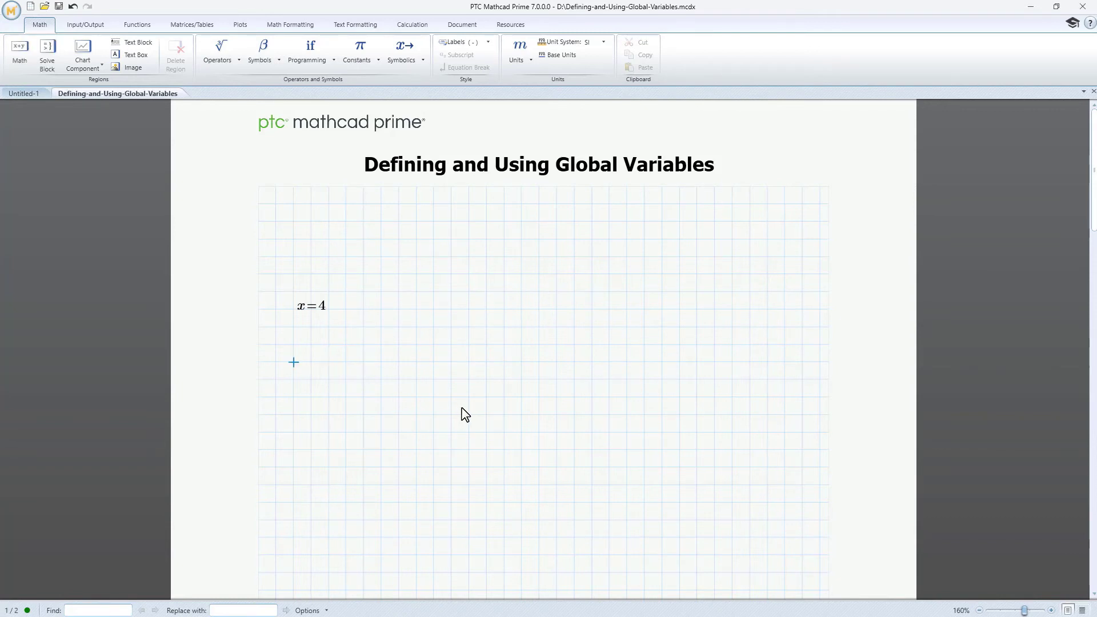
- Add a local x := 5 below x = 4 and read its error about x being global
click(21, 50)
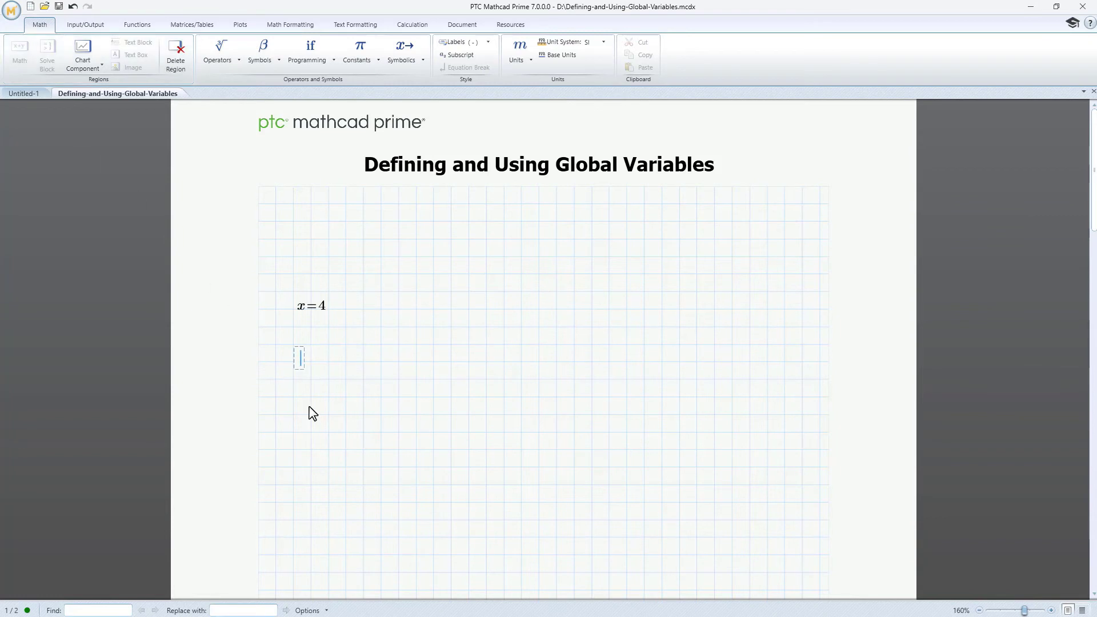
text(x:=5)
click(451, 380)
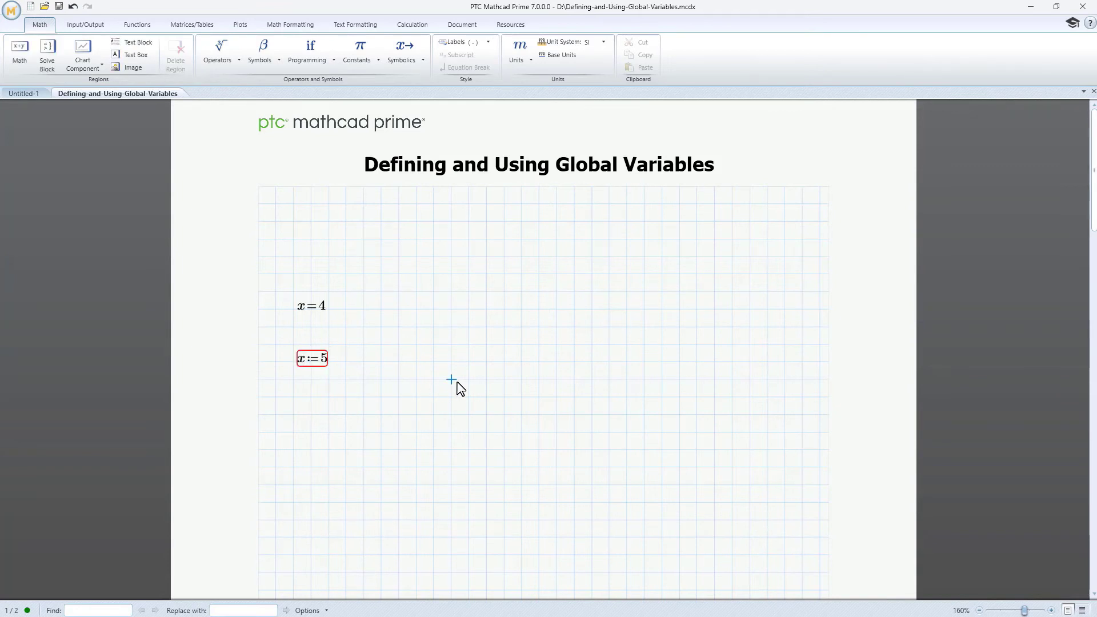
click(324, 362)
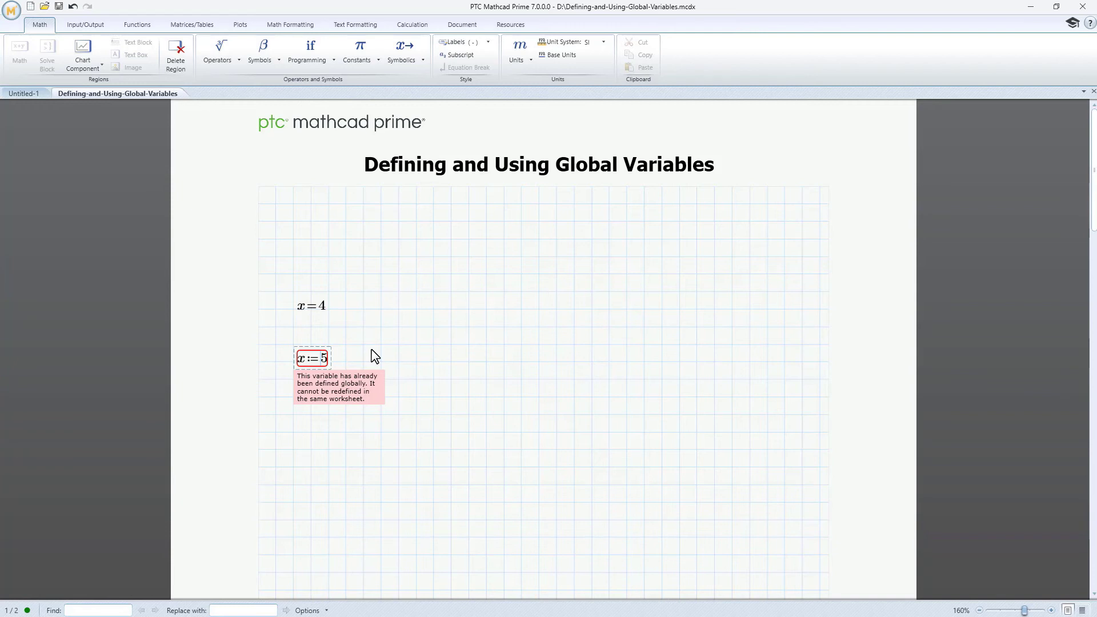
click(297, 421)
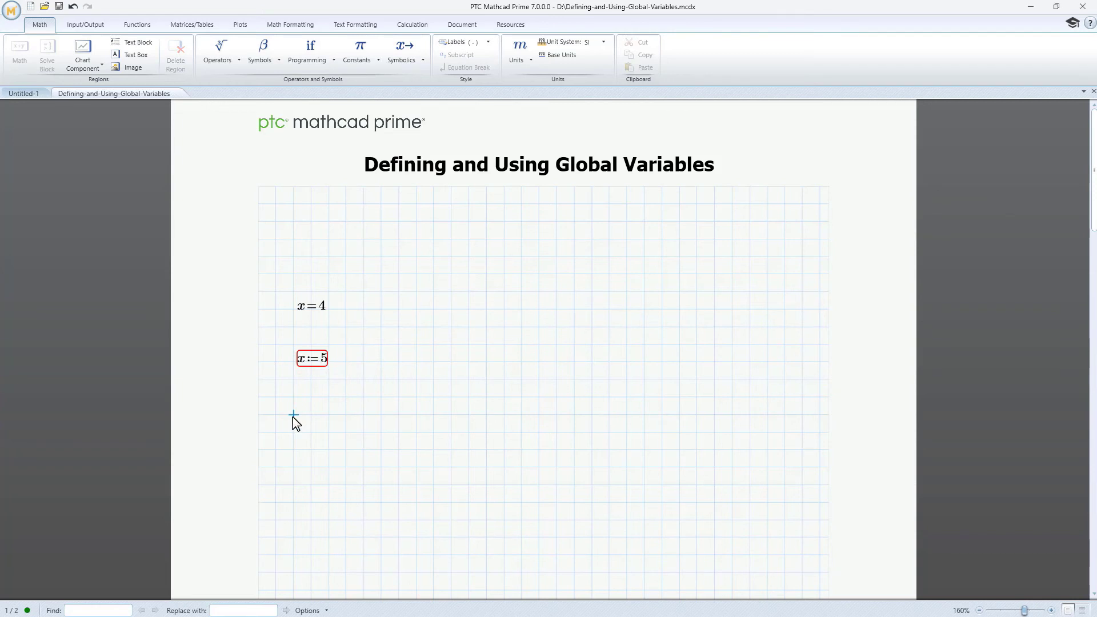
- Define z := 1 and beside it y ≡ cos(z), then view the undefined-z error
text(z)
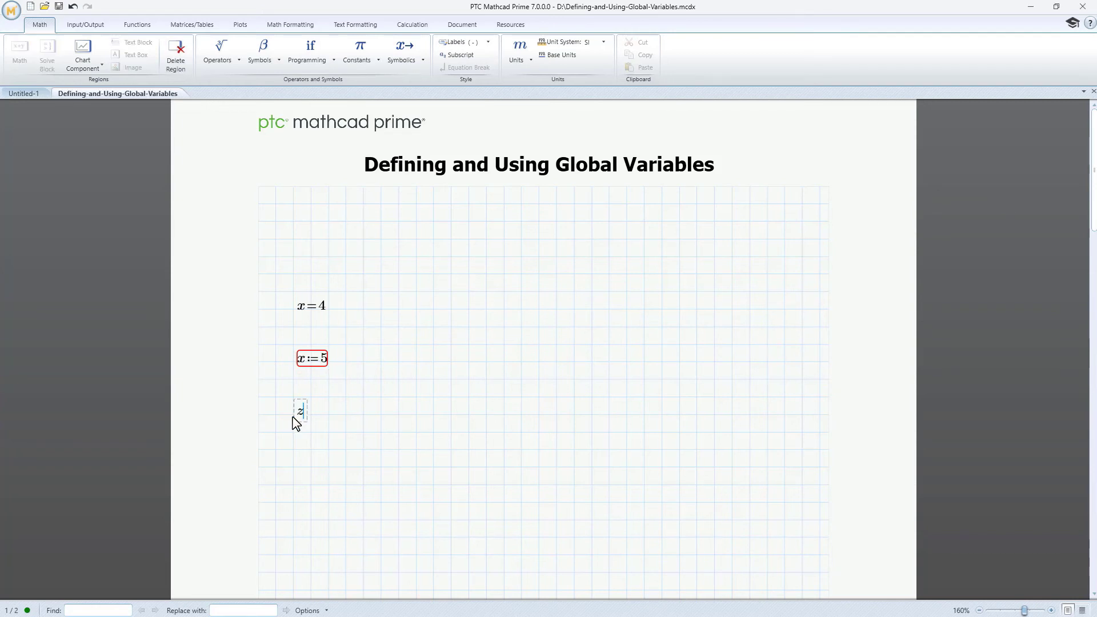
text(:=1)
click(394, 412)
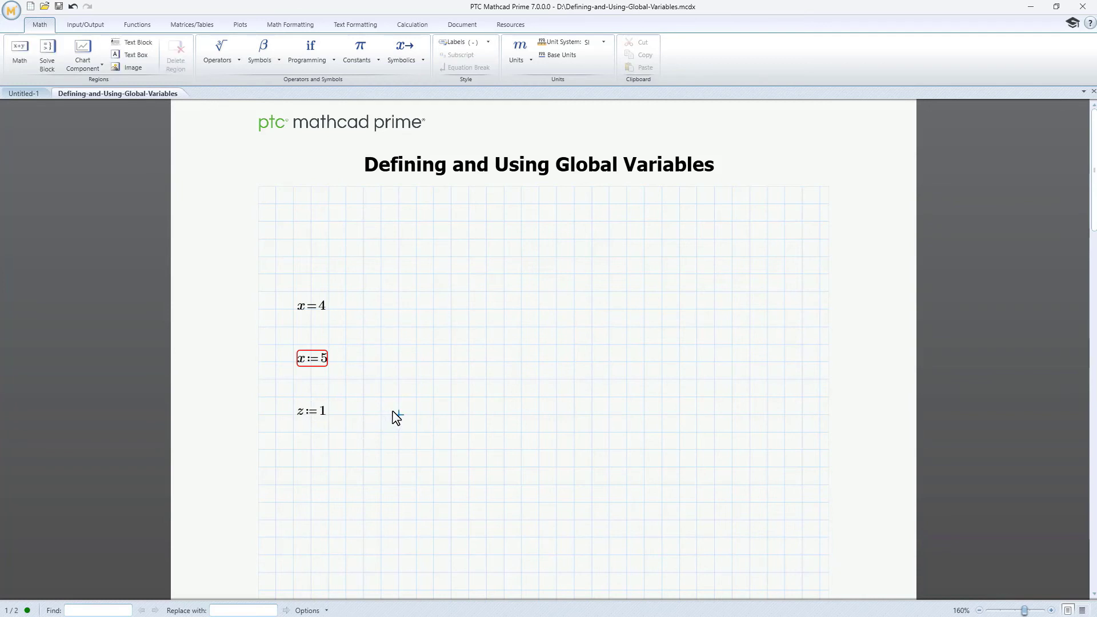
text(y)
text(~)
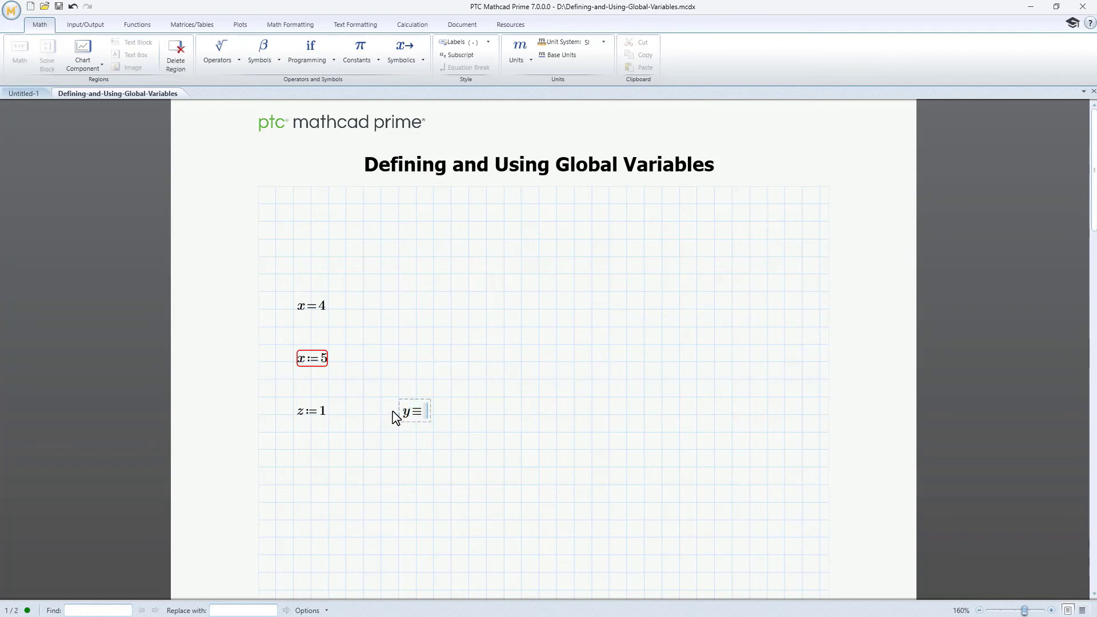
text(cos(z)
key(Return)
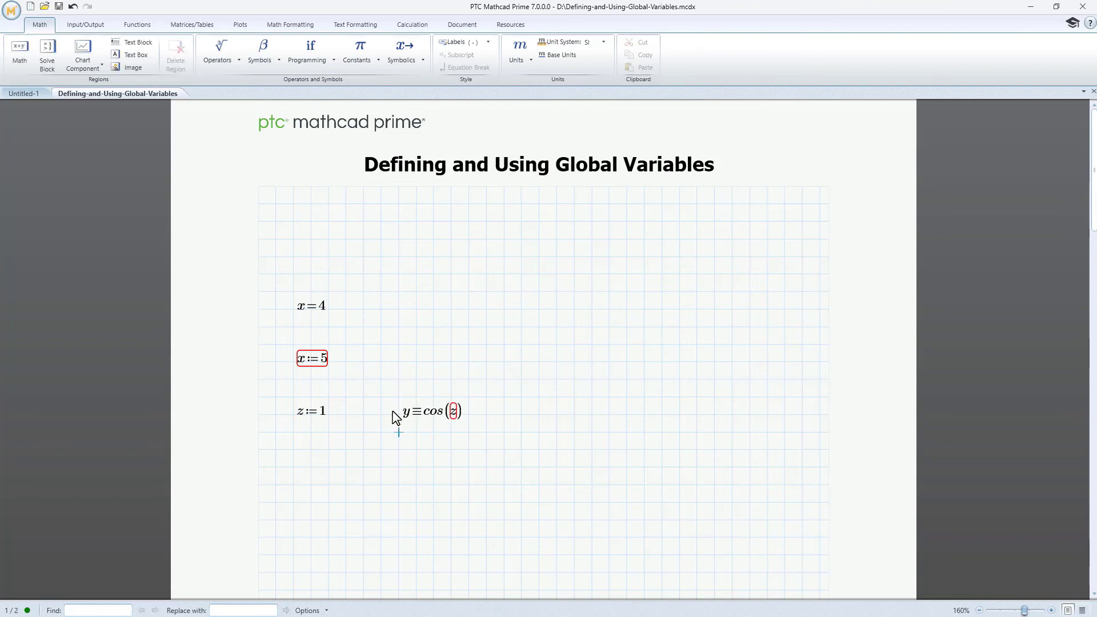
click(457, 415)
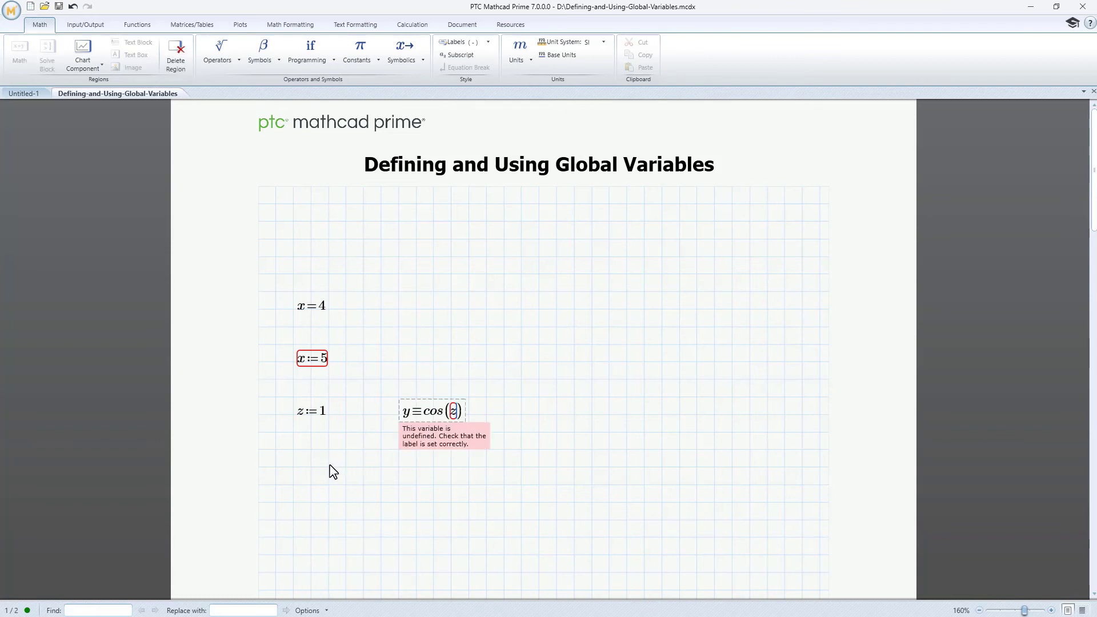
click(294, 469)
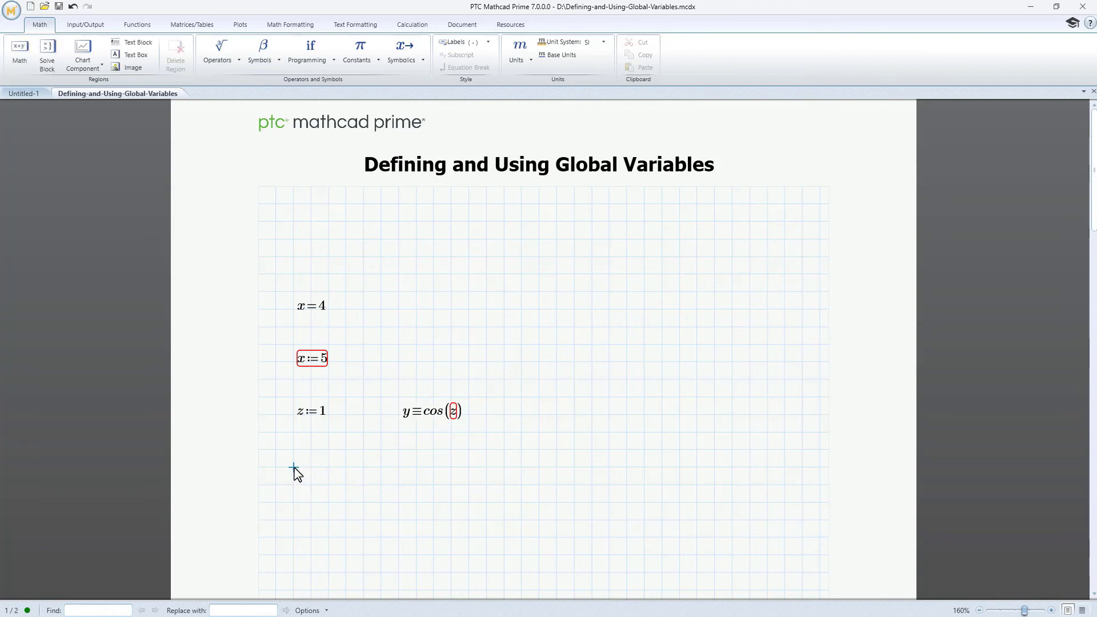
- Globally define w ≡ 6 and u ≡ cos(w) side by side, then evaluate u = 0.96
text(w)
text(~)
text(6)
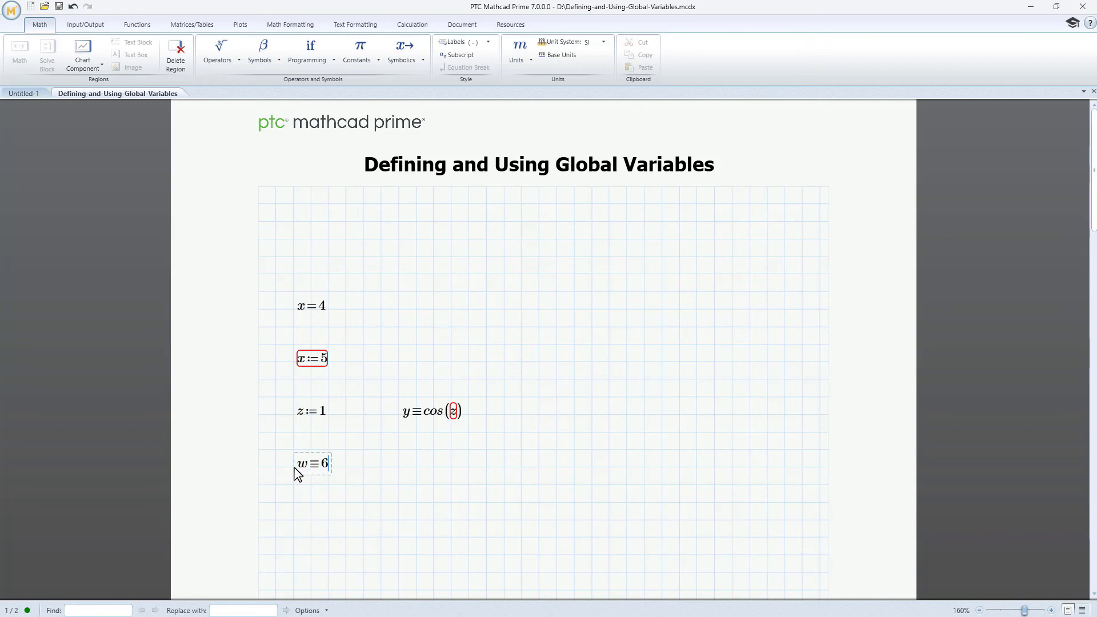
click(400, 468)
text(y)
text(~)
text(cos)
text((w)
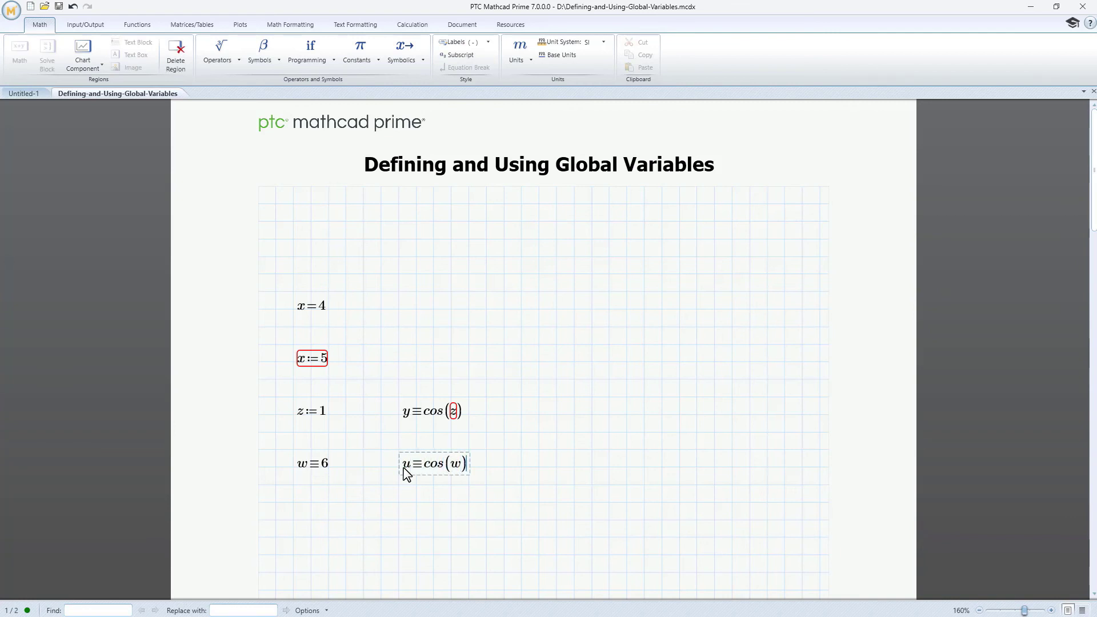
click(405, 476)
click(525, 476)
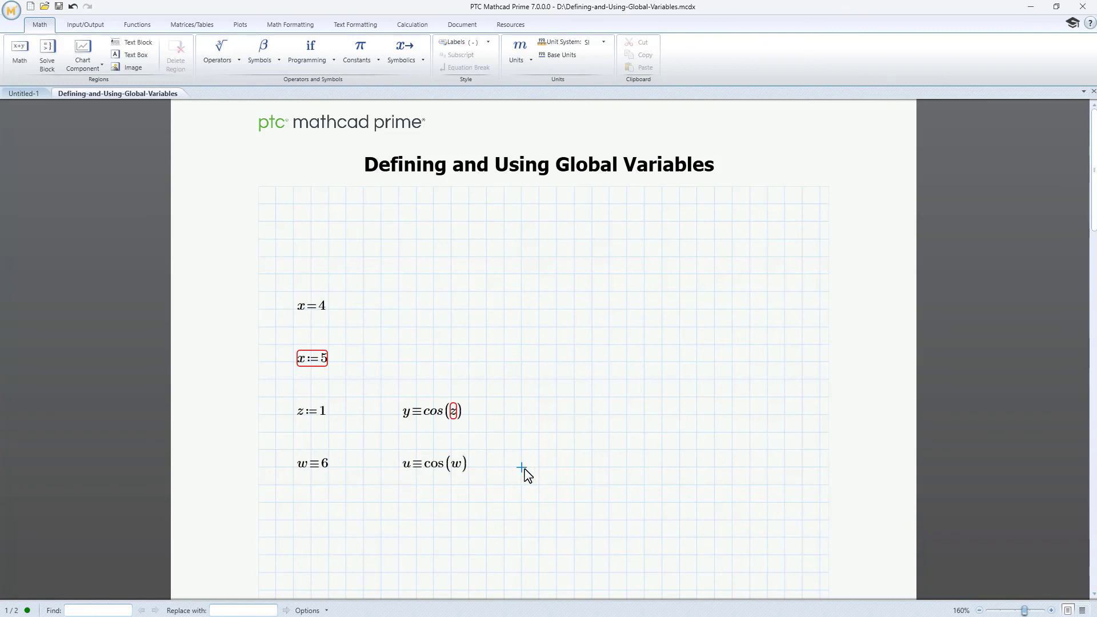
text(u=0.96)
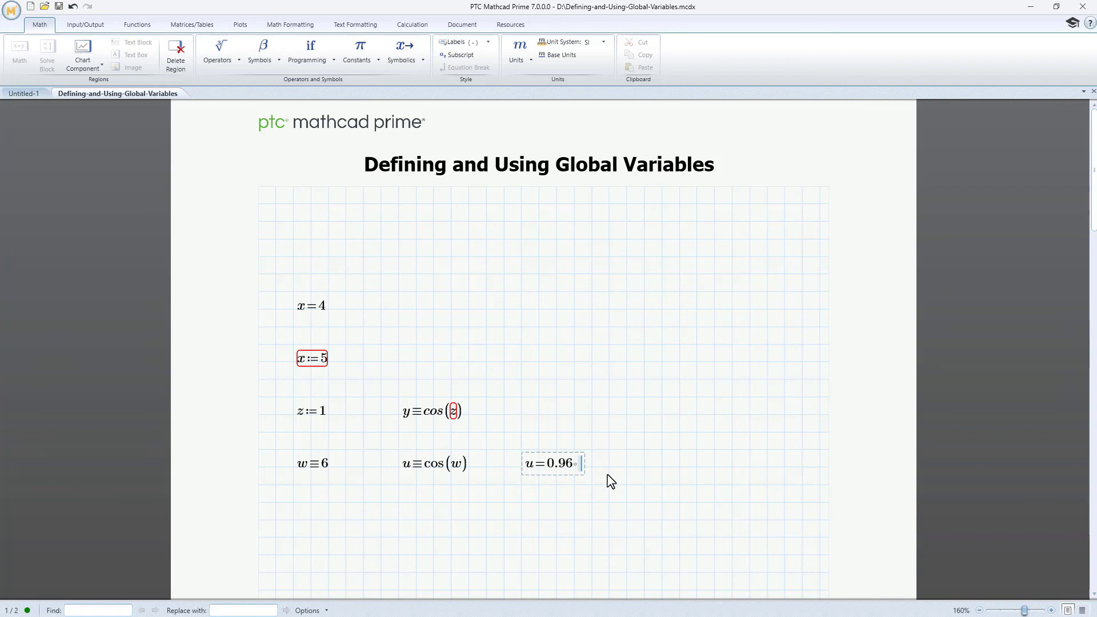
click(608, 475)
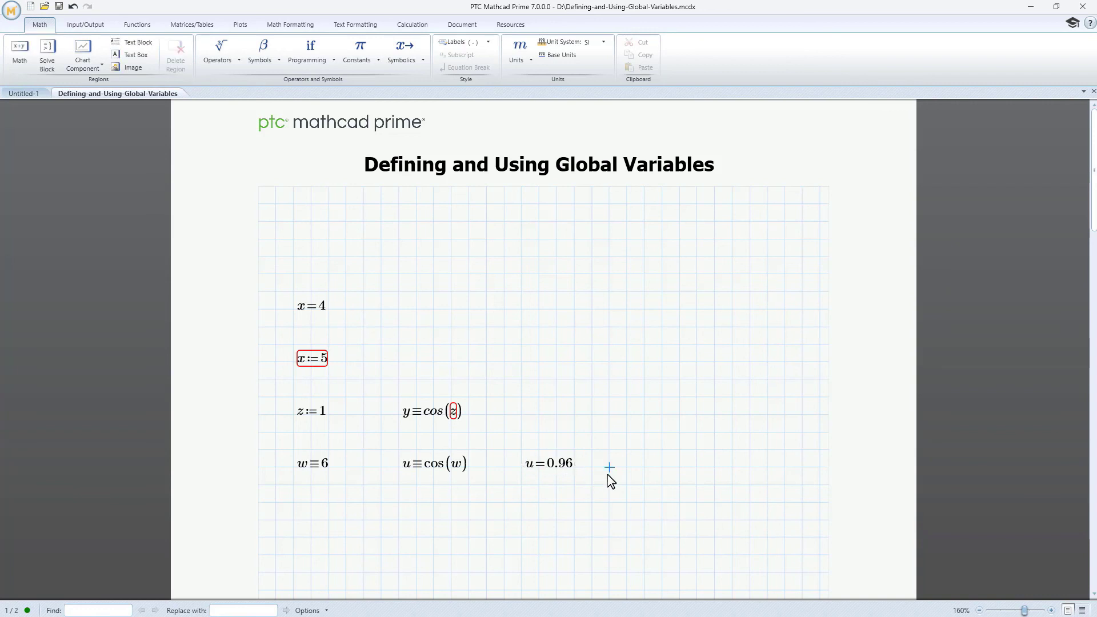